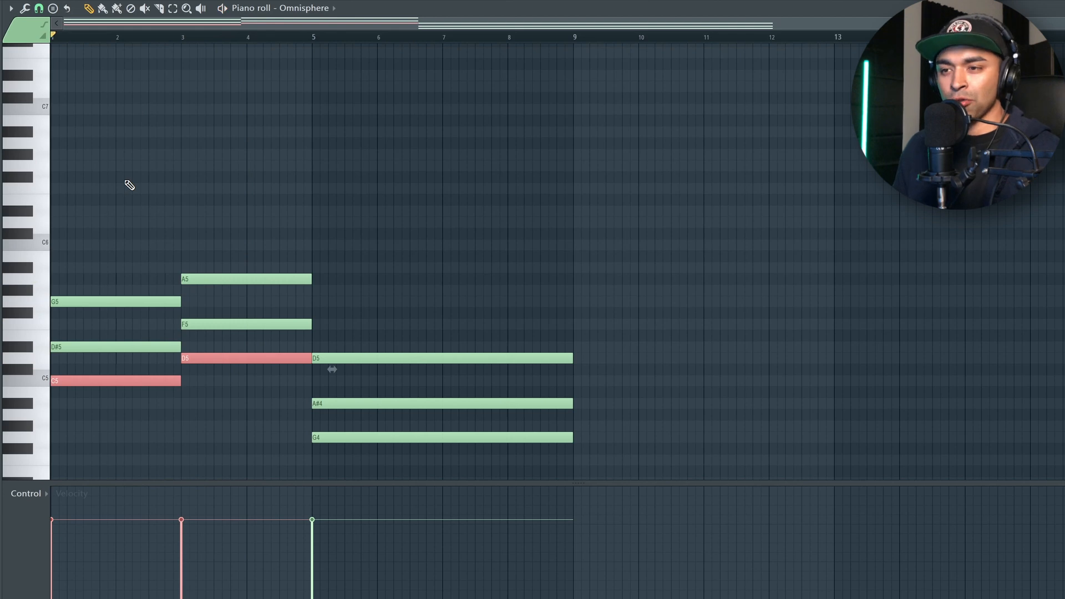
Try the selected root notes C5 and D5 of the first two chords one octave higher, play the result, and move them back
key(ctrl+Up)
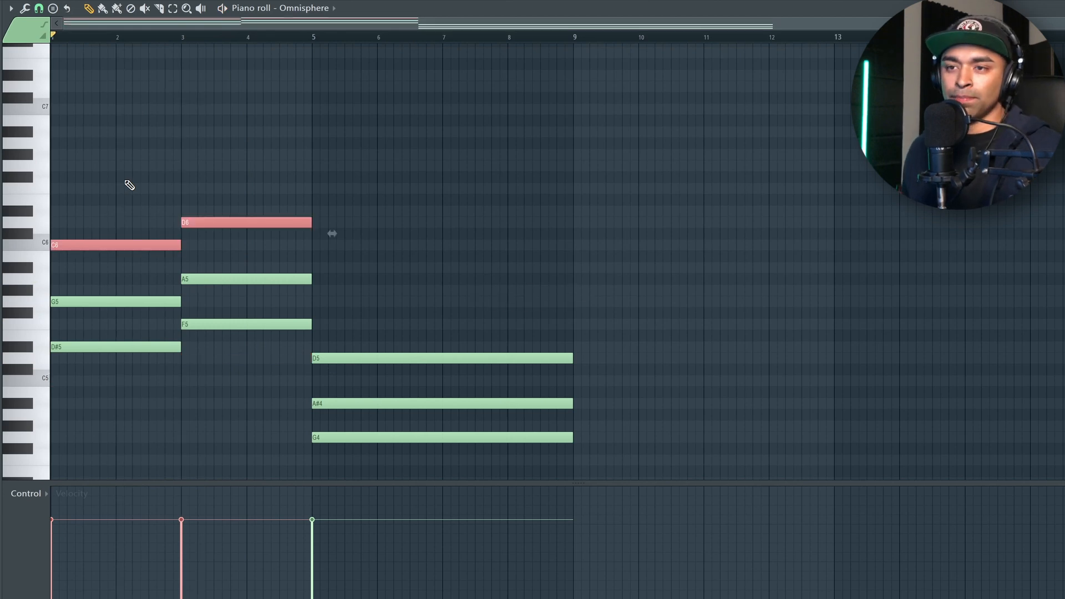
key(space)
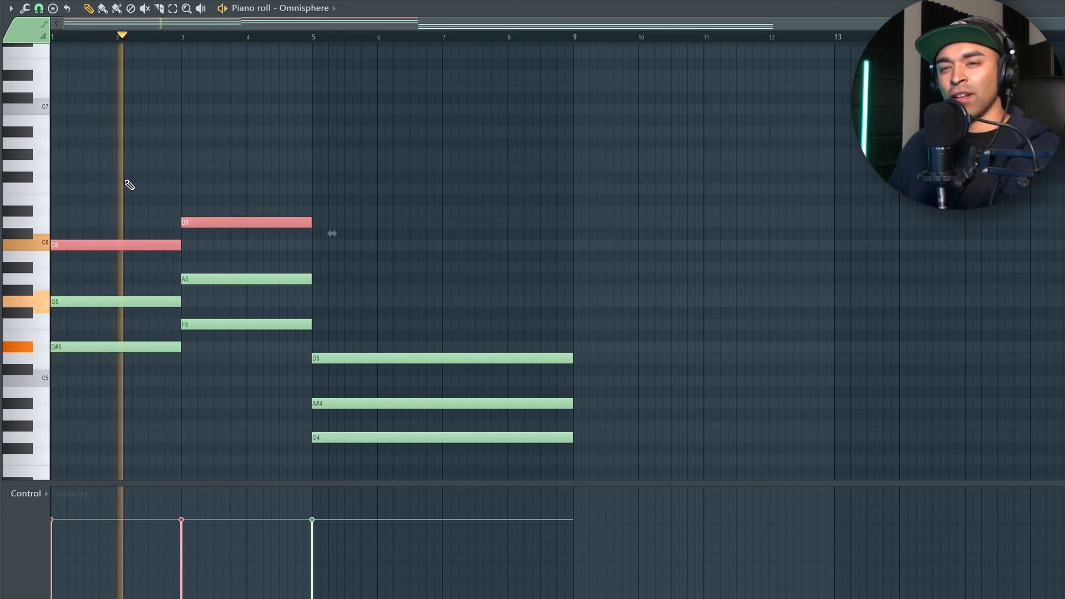
key(space)
key(ctrl+Down)
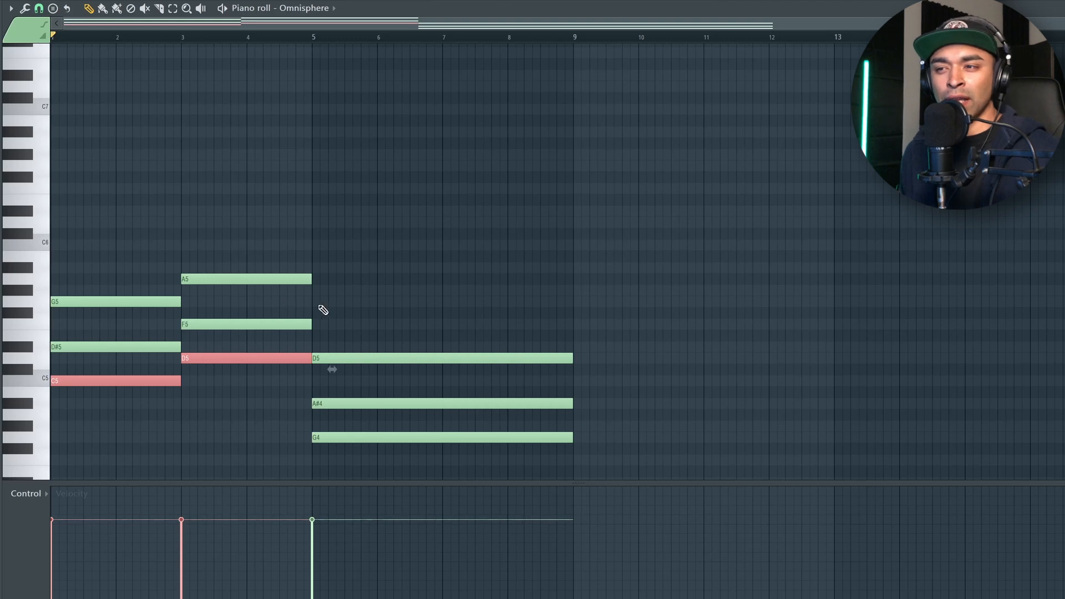
Lower the top notes G5 and A5 of the first two chords by one octave and play the progression
drag(345, 305, 72, 206)
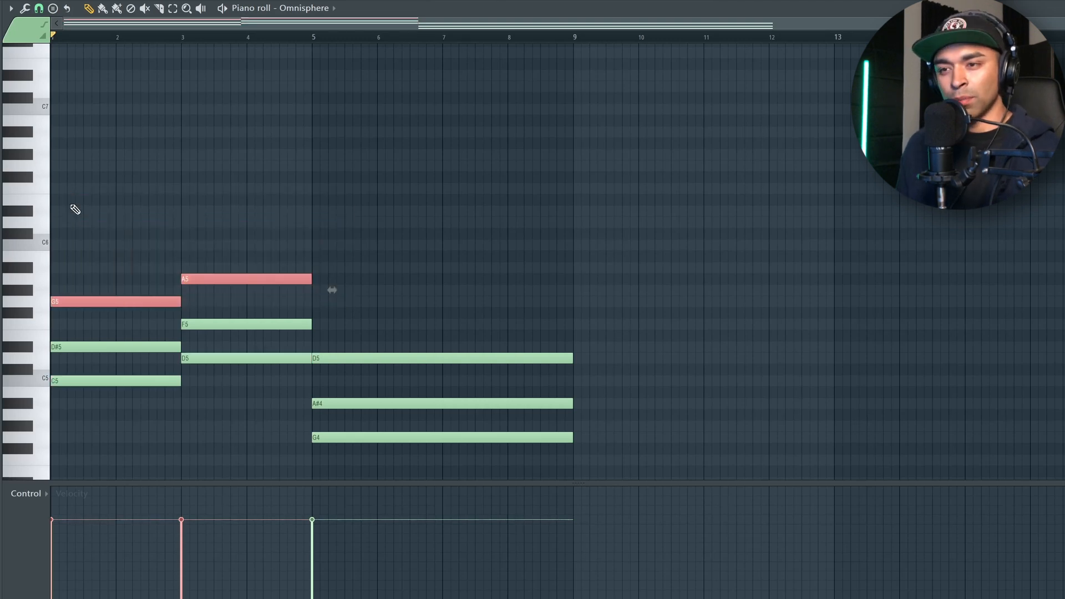
key(ctrl+Down)
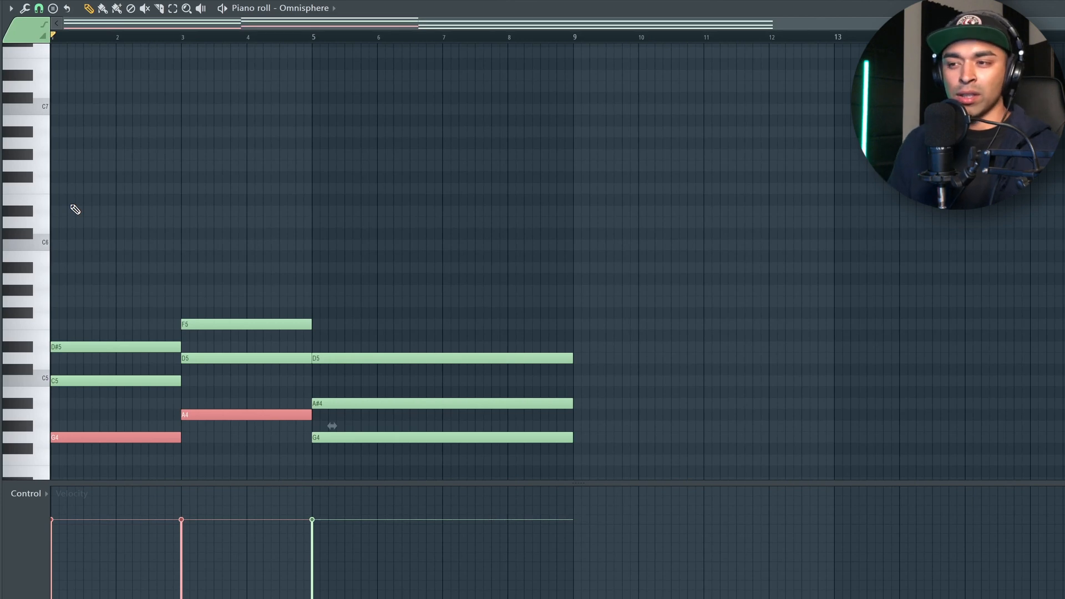
key(space)
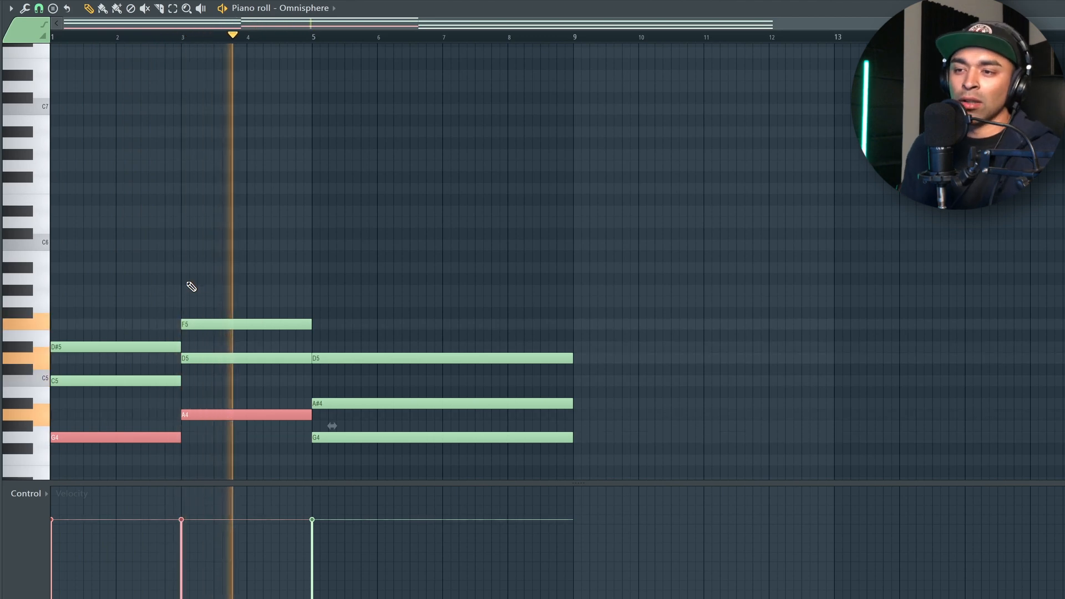
key(space)
Compare the voicing with the moved notes back at G5 and A5 by playing it, and return them to G4 and A4
key(ctrl+Up)
key(space)
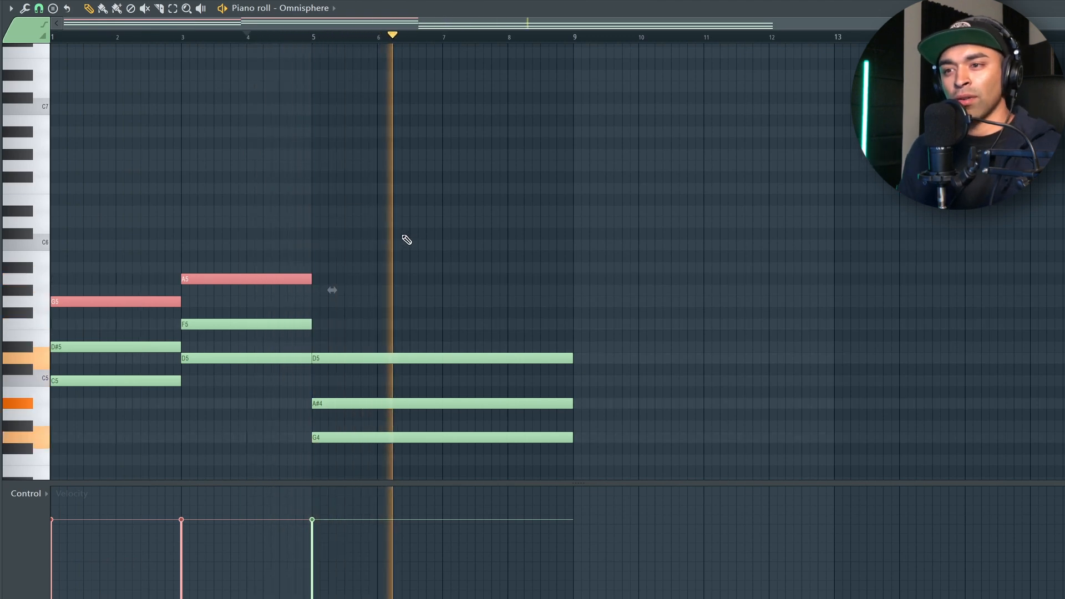
key(space)
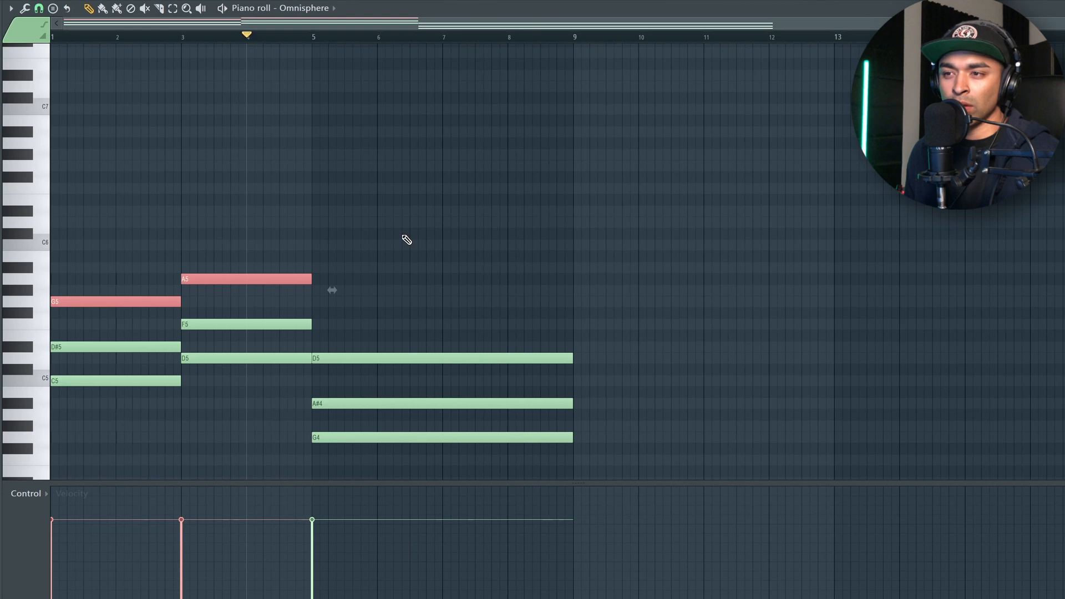
key(ctrl+Down)
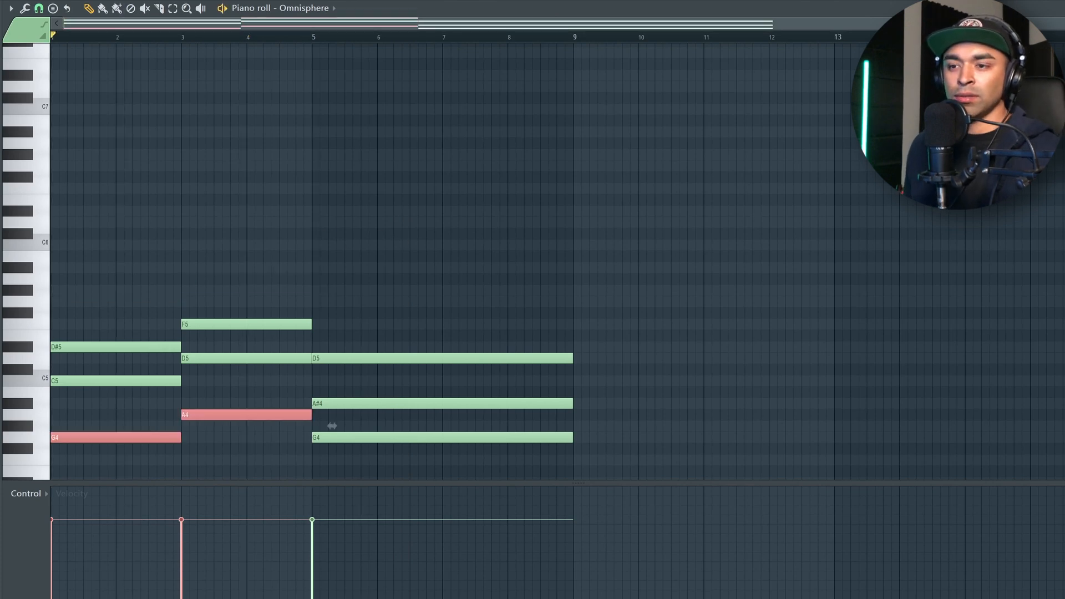
Play the revoiced chords and double the root notes of the first two chords an octave higher at C6 and D6
key(space)
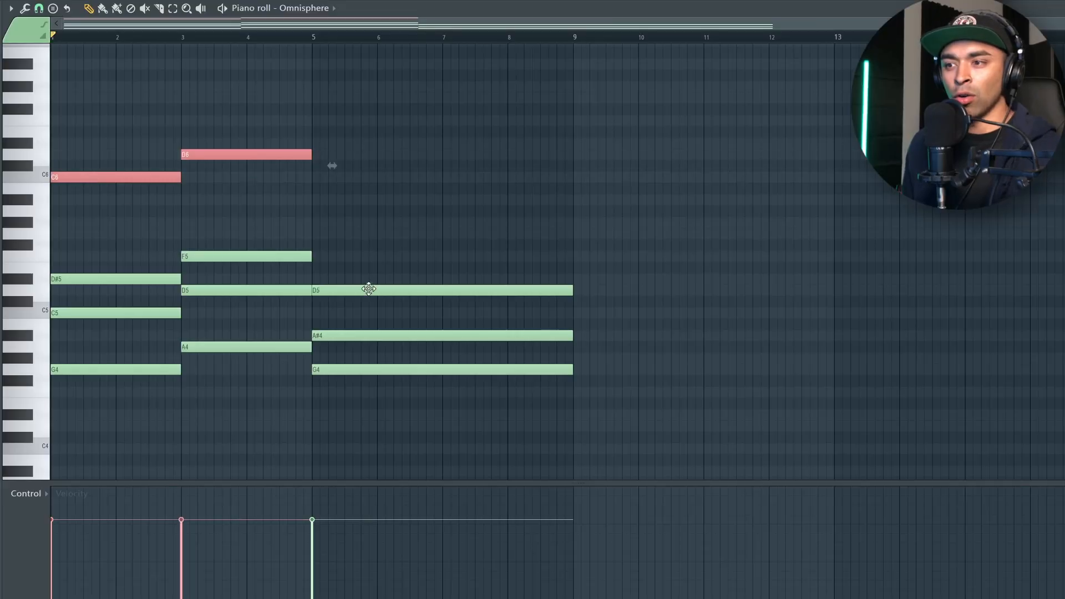
drag(333, 364, 347, 239)
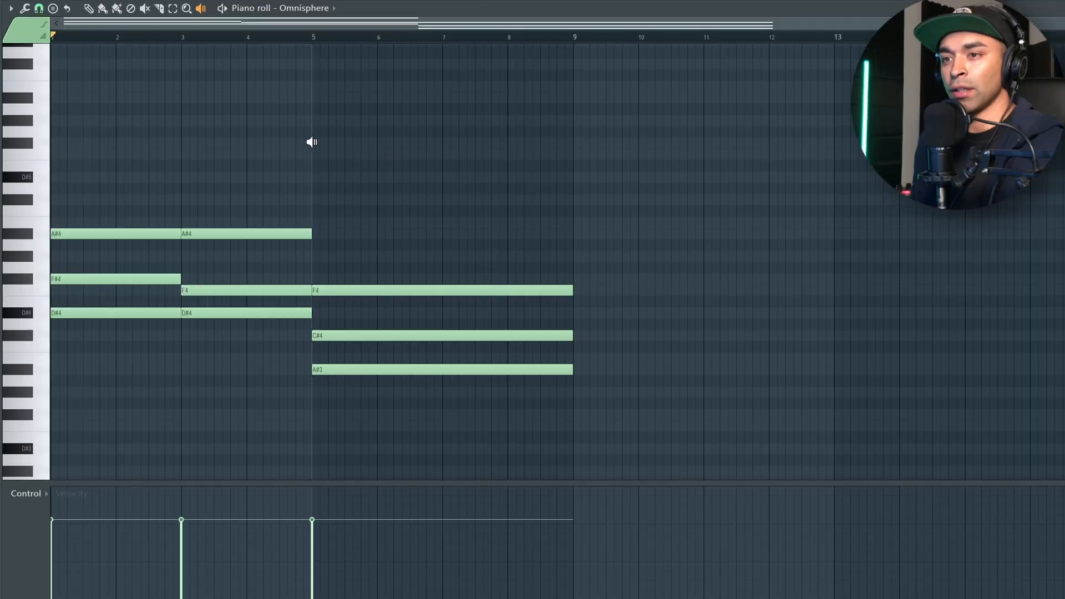
Audition the chords of the second progression and raise the two lower notes of its first two chords by one octave
drag(136, 176, 138, 176)
drag(230, 153, 225, 177)
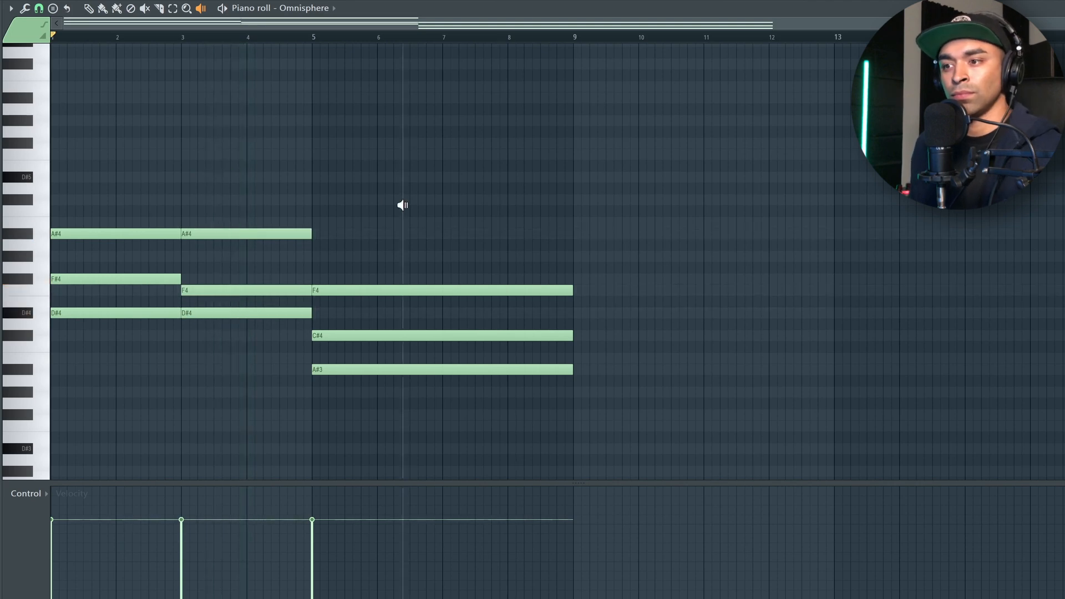
drag(402, 205, 433, 182)
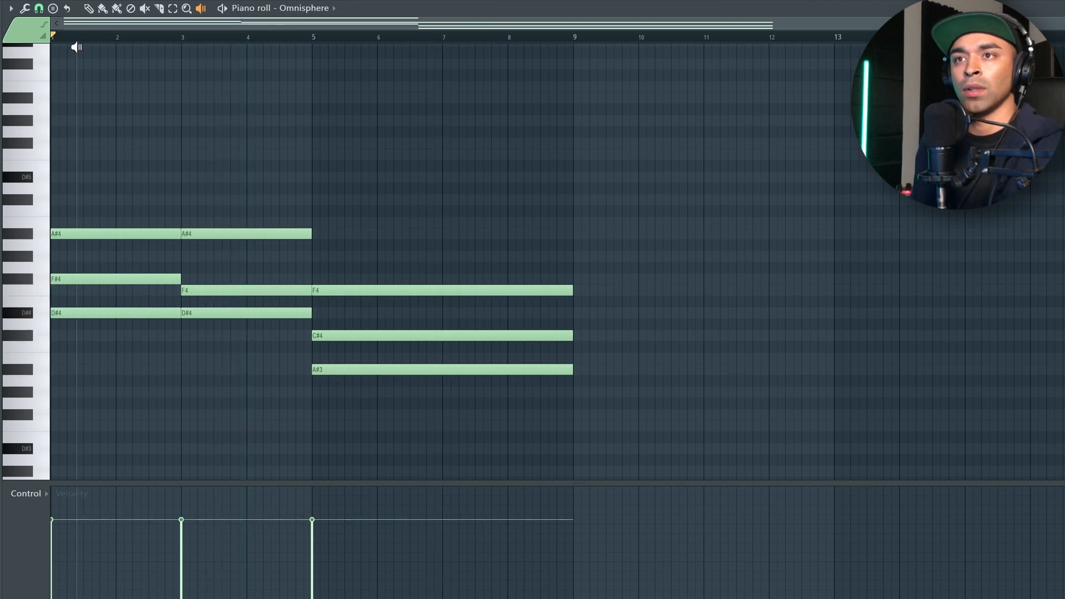
drag(221, 340, 161, 289)
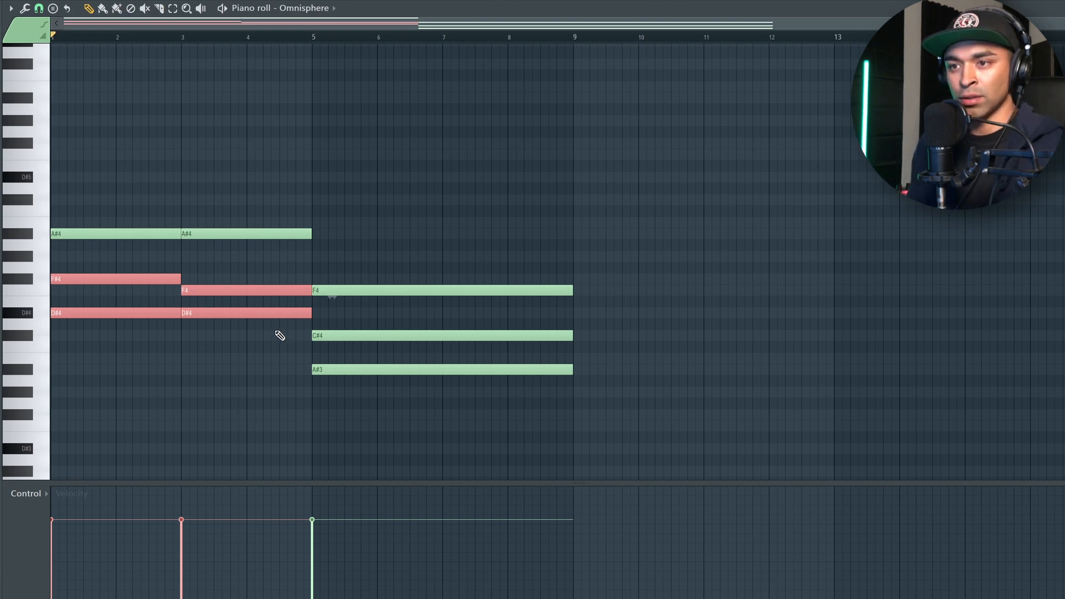
key(ctrl+Up)
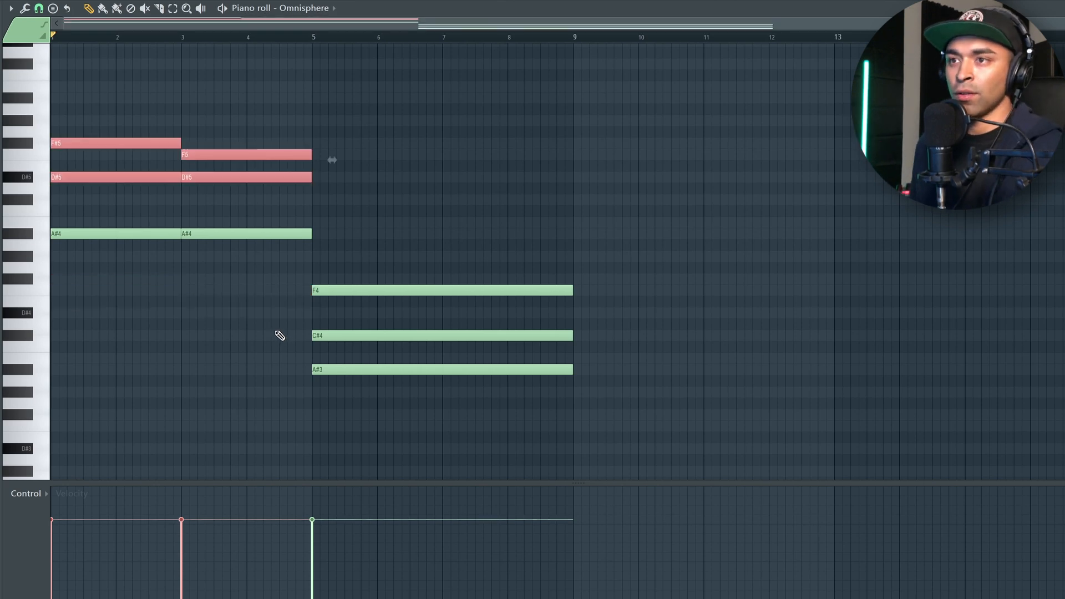
Raise the C#4 and A#3 notes of the third chord by one octave and audition the three inverted chords
drag(448, 408, 434, 344)
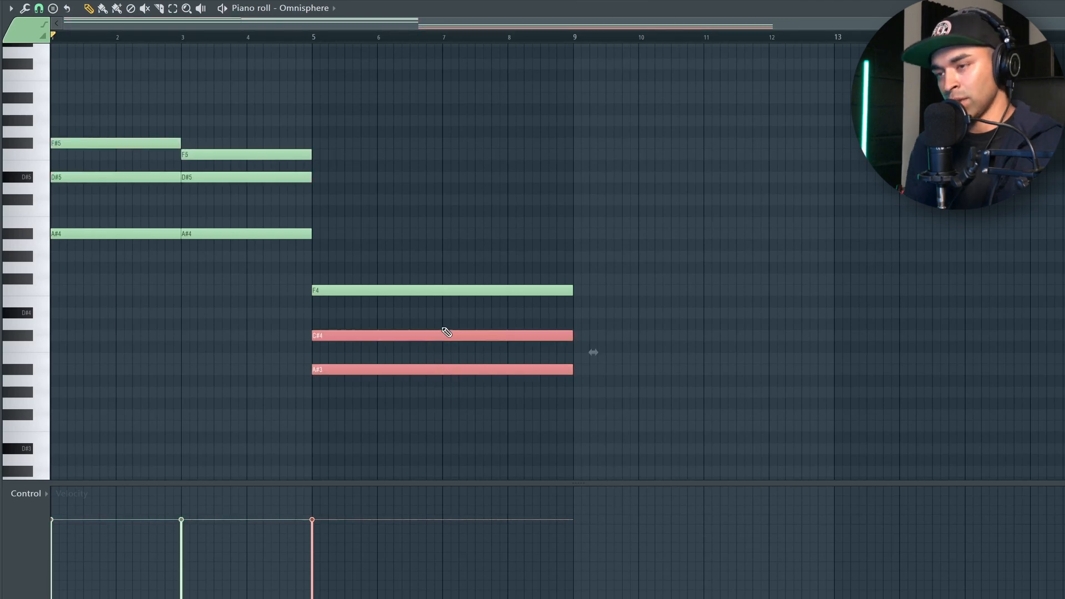
key(ctrl+Up)
key(ctrl+d)
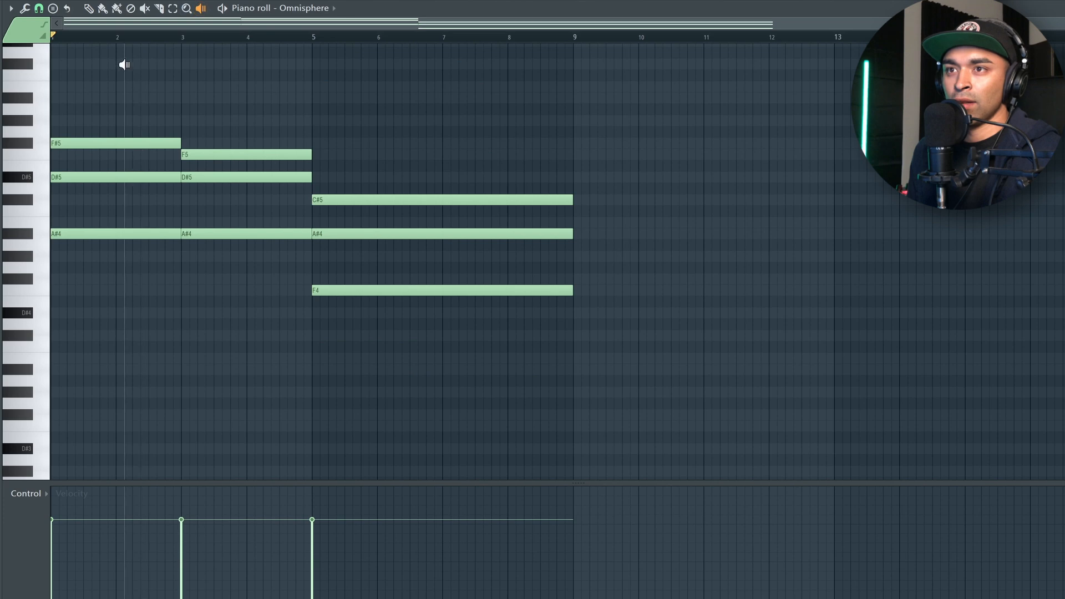
click(124, 64)
click(285, 85)
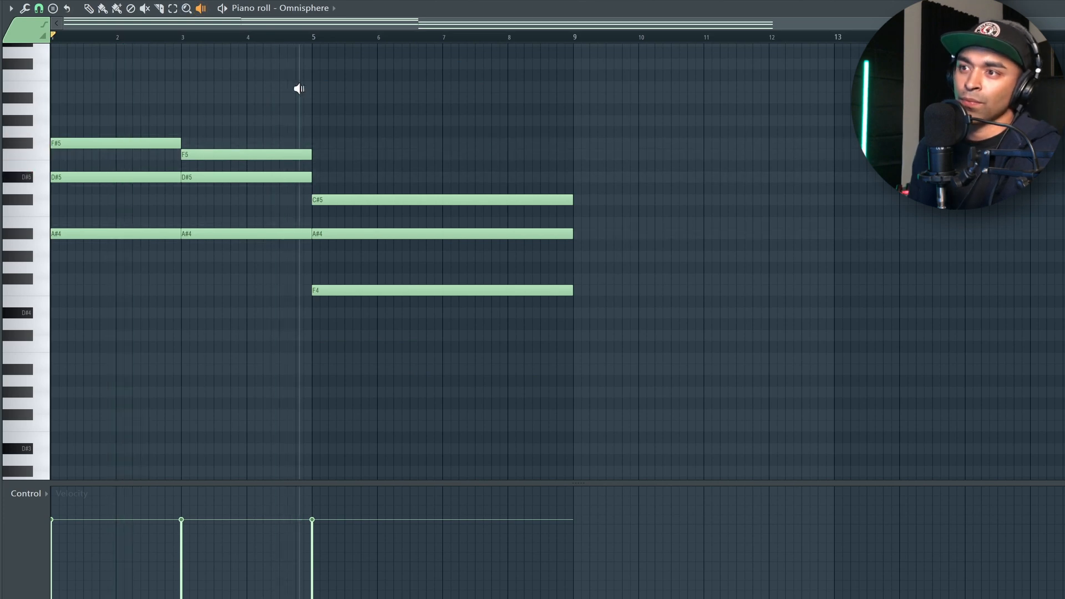
click(371, 84)
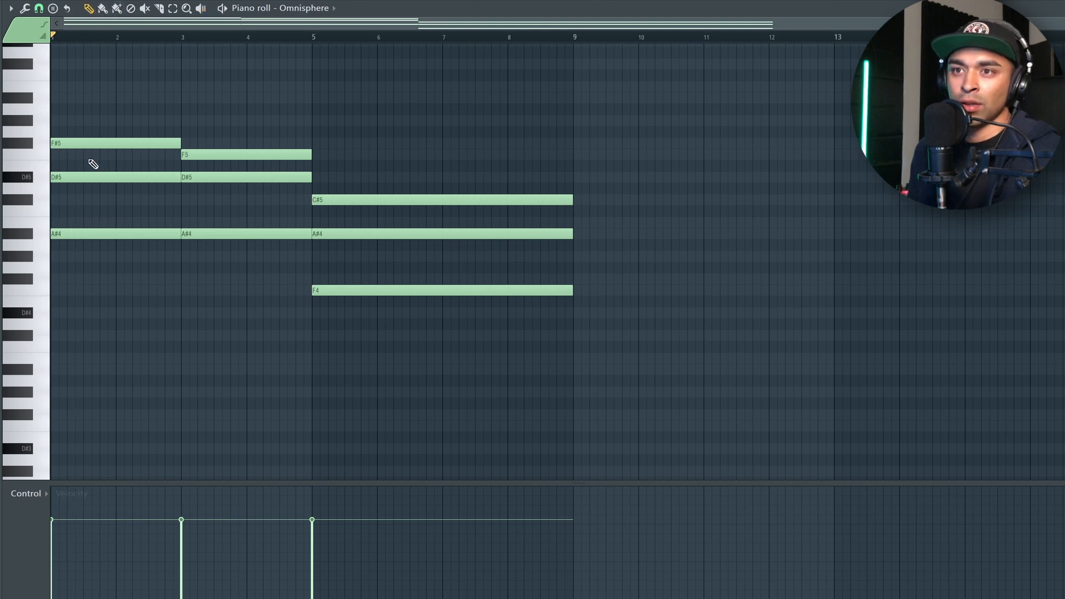
Paste the bass notes D#3, D#3 and A#2 beneath the three chords and play back the progression
key(ctrl+v)
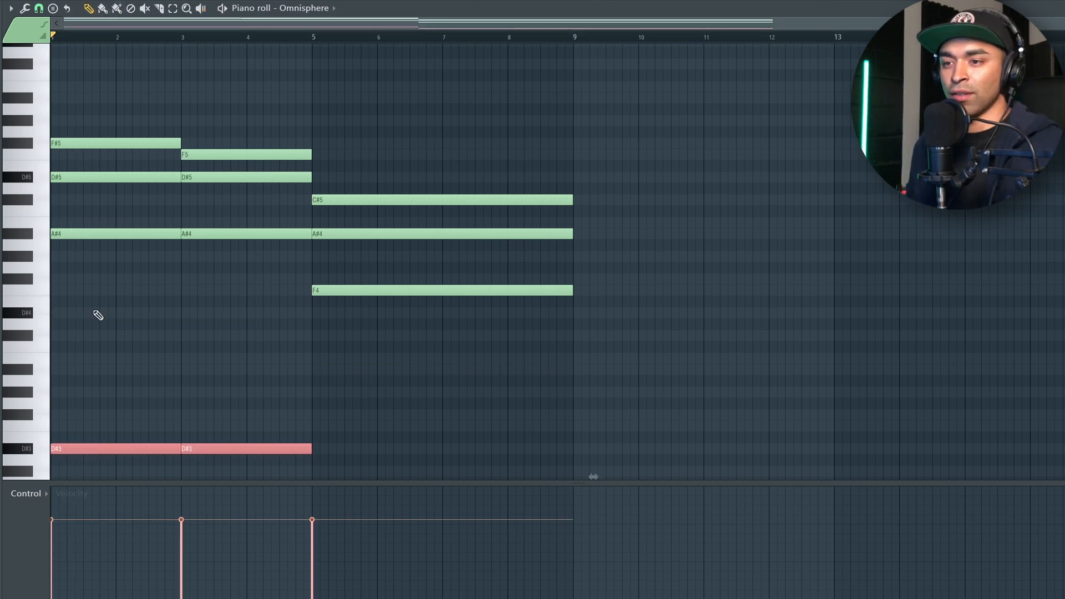
scroll(218, 342, down, 4)
key(space)
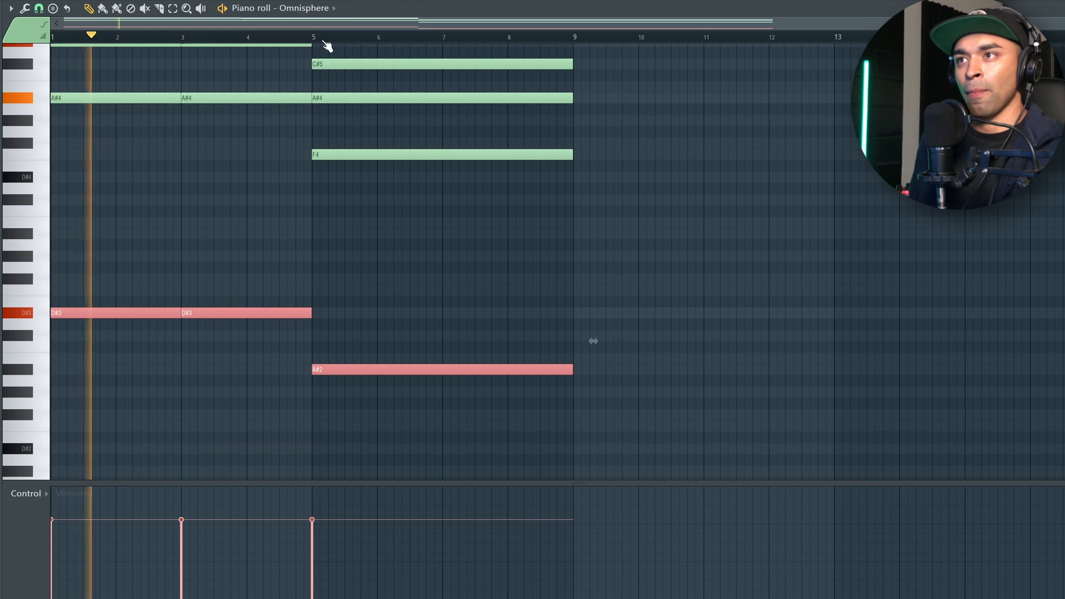
key(ctrl+d)
scroll(377, 200, up, 3)
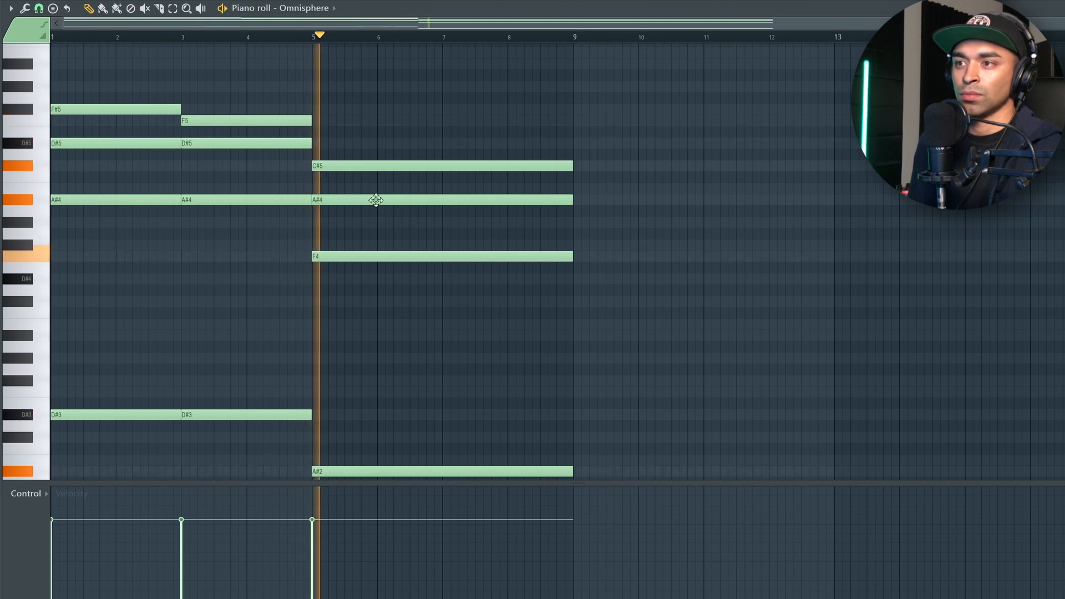
key(space)
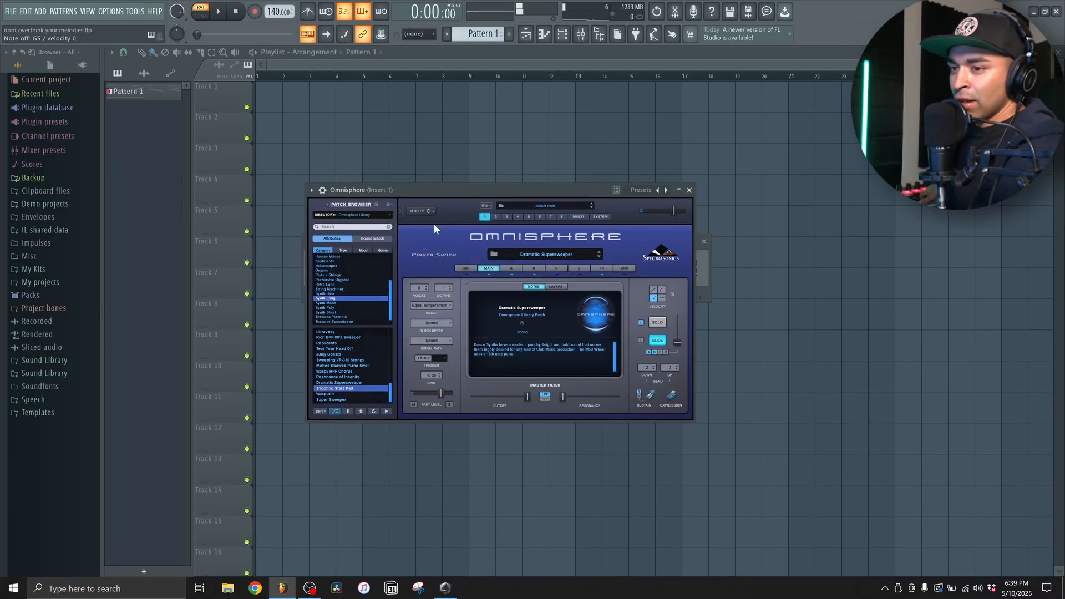
Load the Shooting Stars Pad patch in Omnisphere
key(Down)
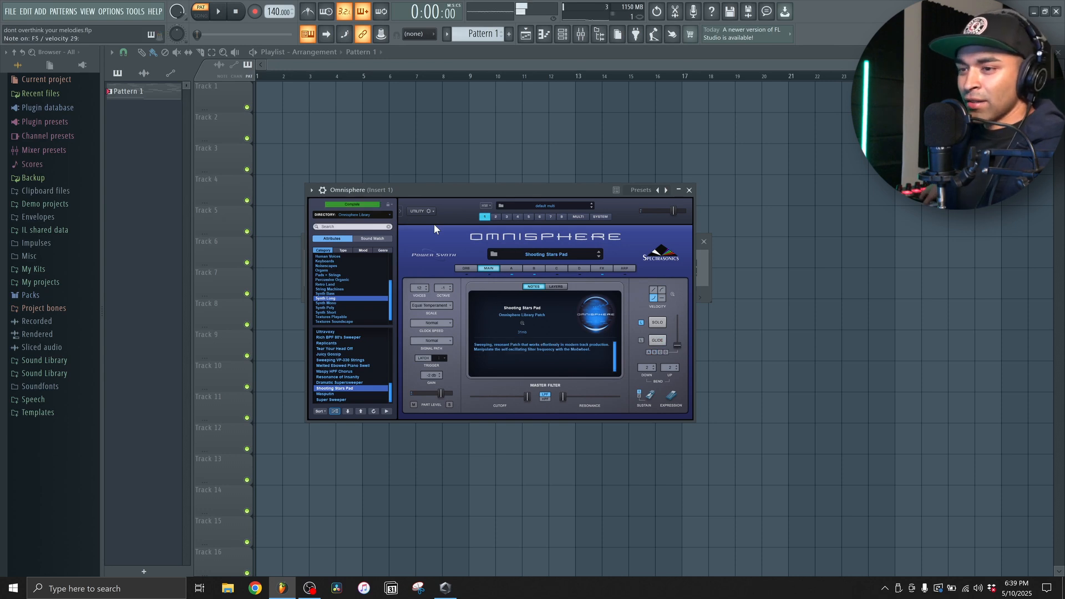